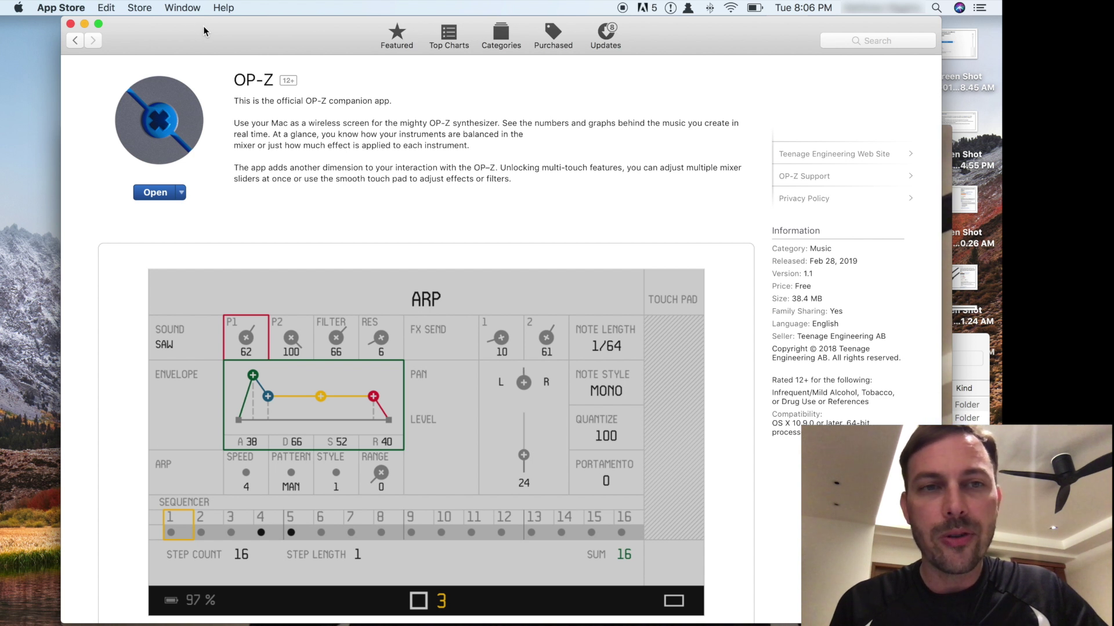
# Step: Launch the OP-Z companion app from Finder's Applications folder
pyautogui.click(168, 193)
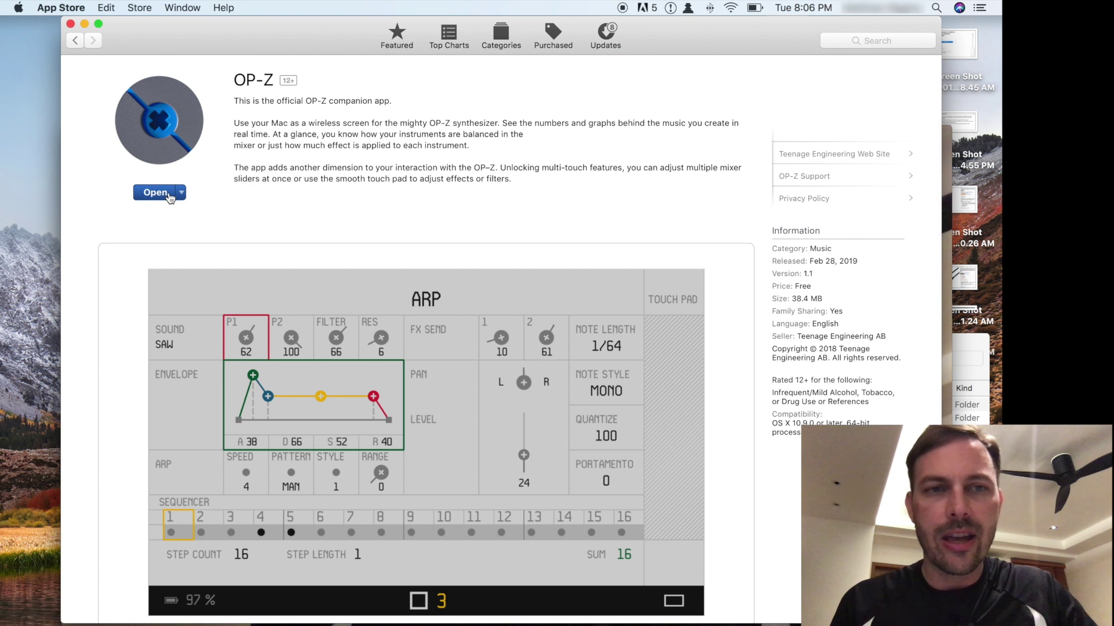
pyautogui.press('super+Tab')
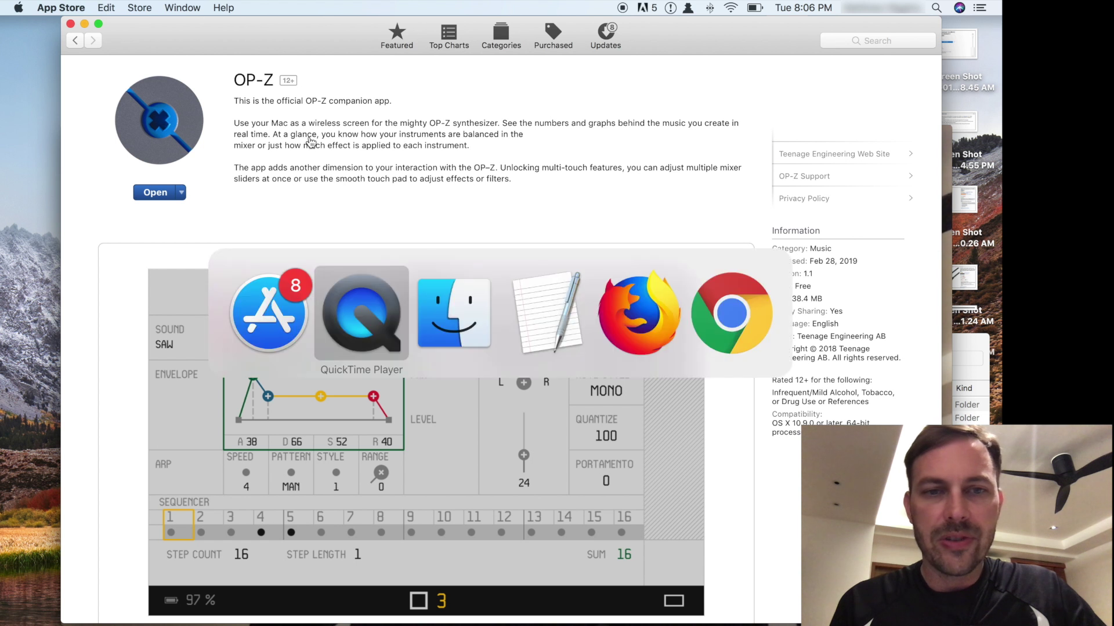
pyautogui.press('super+Tab')
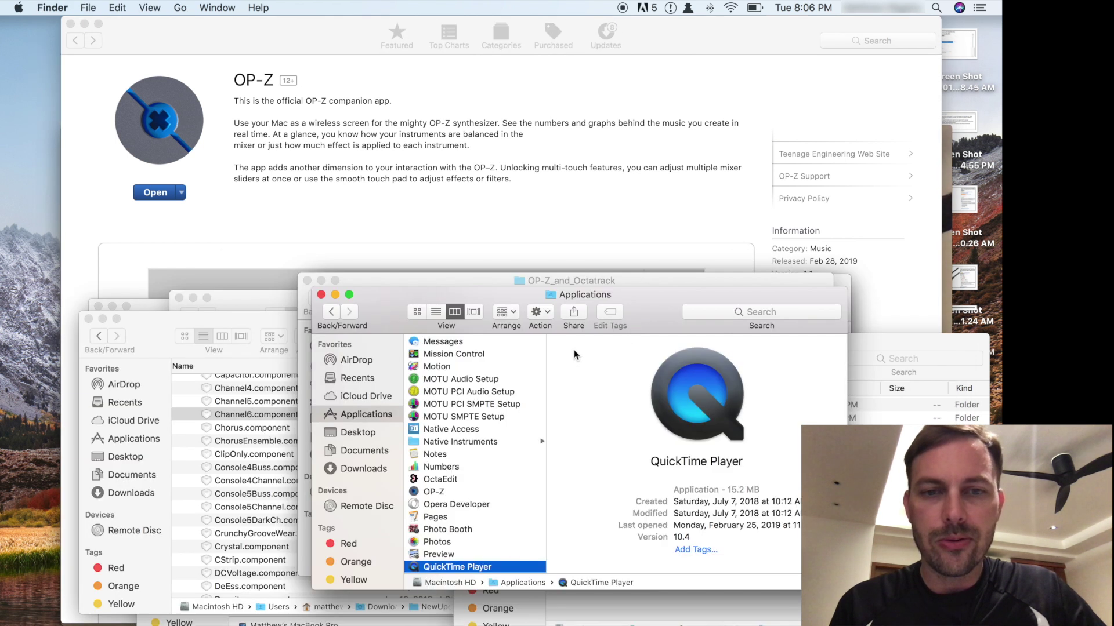
pyautogui.click(436, 491)
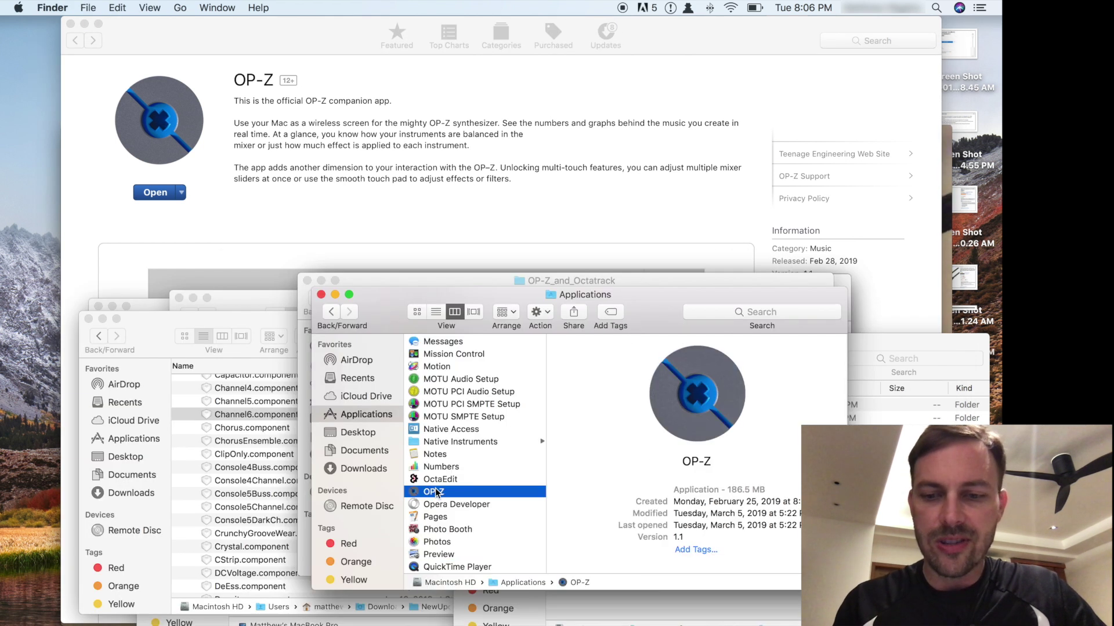
pyautogui.doubleClick(436, 492)
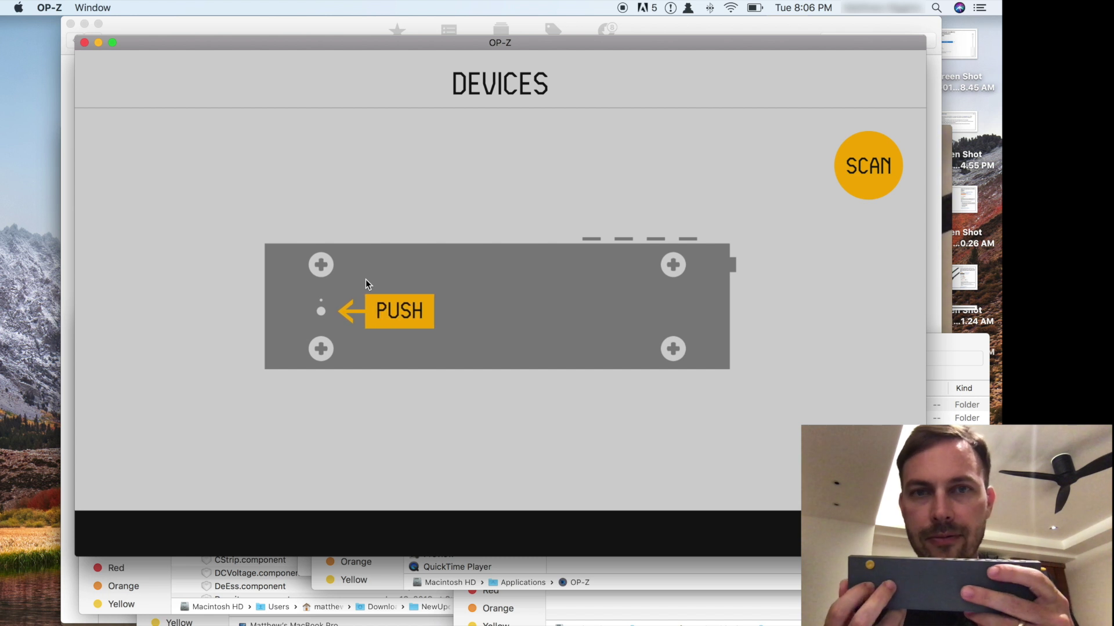
# Step: Bring up Audio MIDI Setup from the Dock, showing its Audio Devices window
pyautogui.click(853, 170)
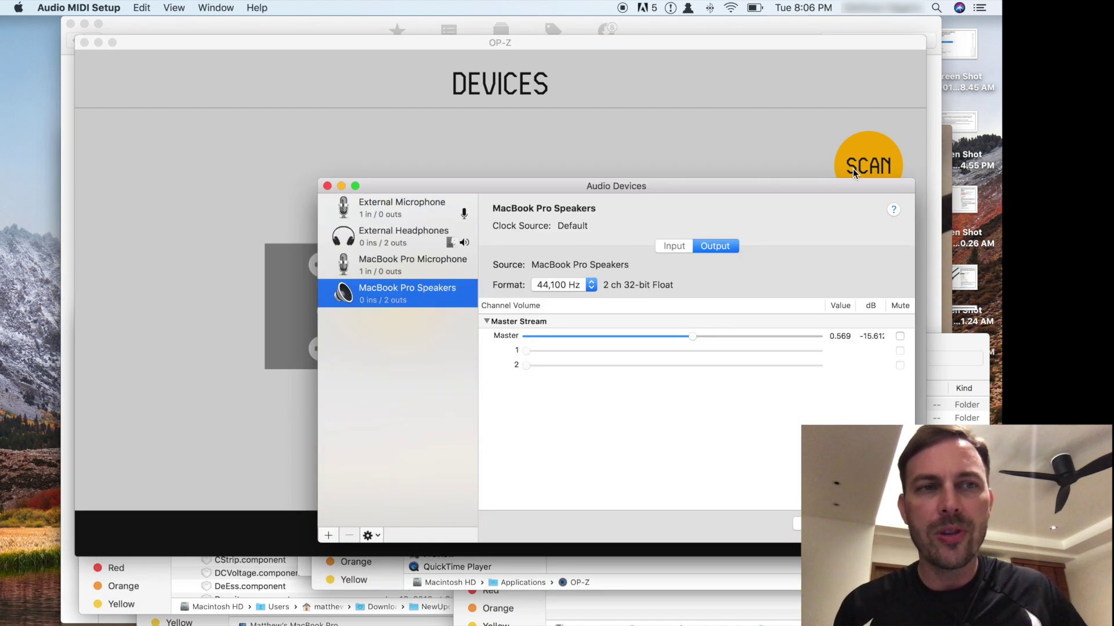
pyautogui.click(114, 8)
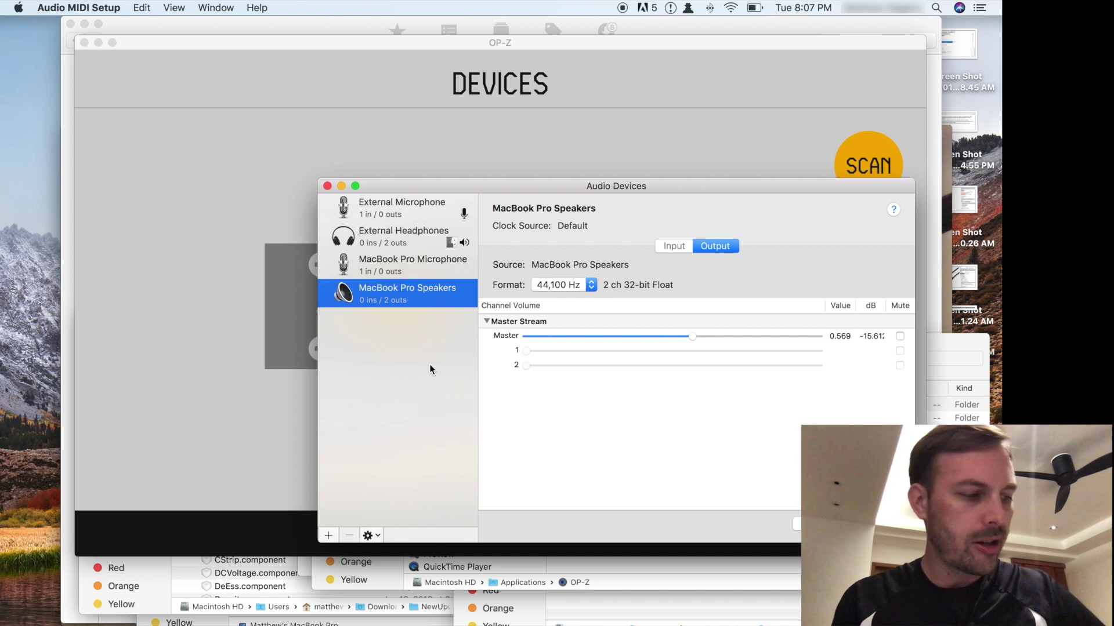
# Step: Show the MIDI Studio from the Window menu and select its Bluetooth entry
pyautogui.click(208, 8)
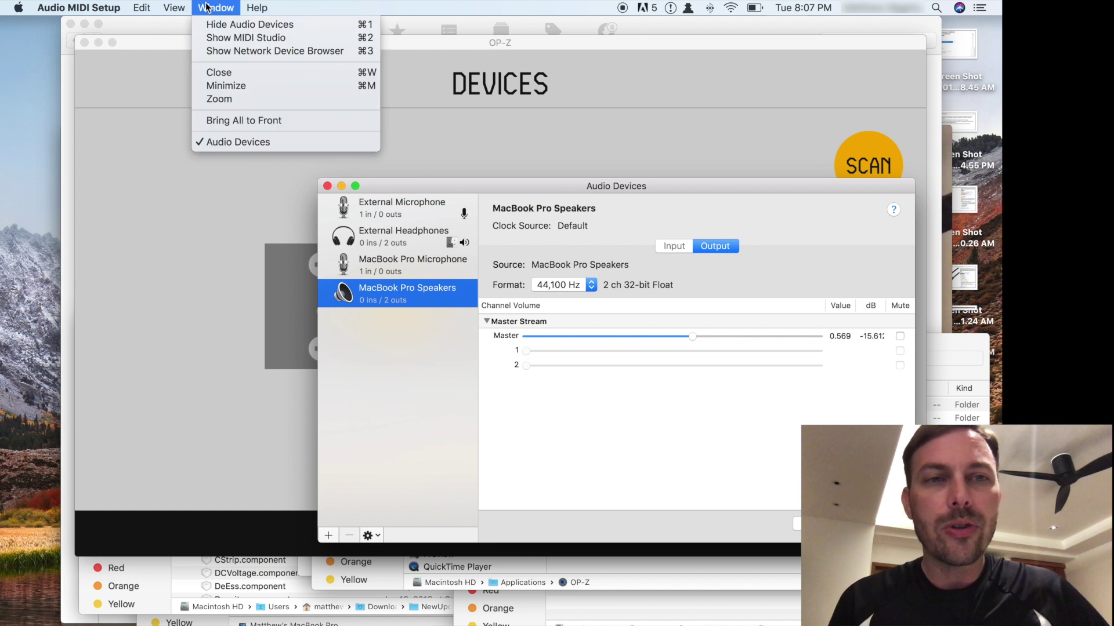
pyautogui.click(230, 40)
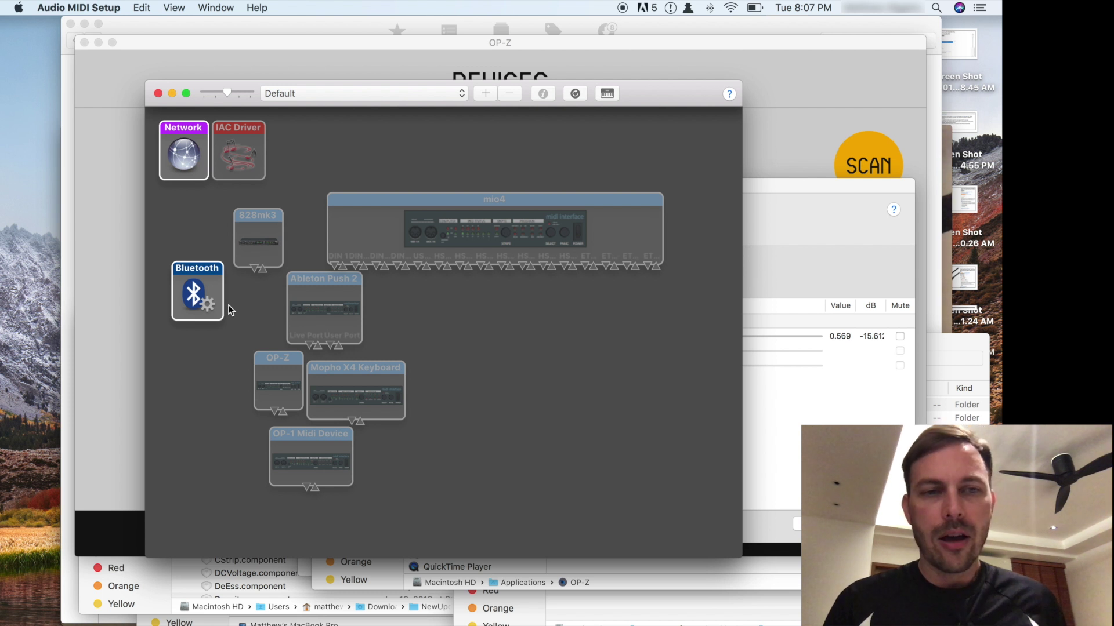
pyautogui.click(200, 290)
# Step: Connect the discovered OP-Z in Bluetooth configuration and select its new studio icon
pyautogui.doubleClick(200, 285)
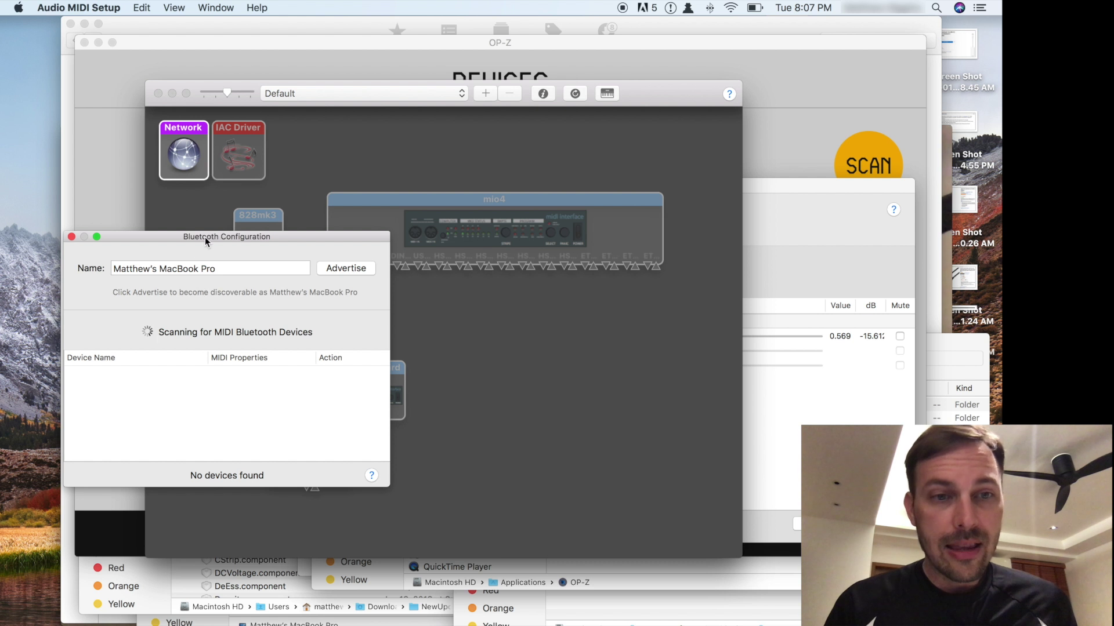
pyautogui.moveTo(220, 238); pyautogui.dragTo(208, 181)
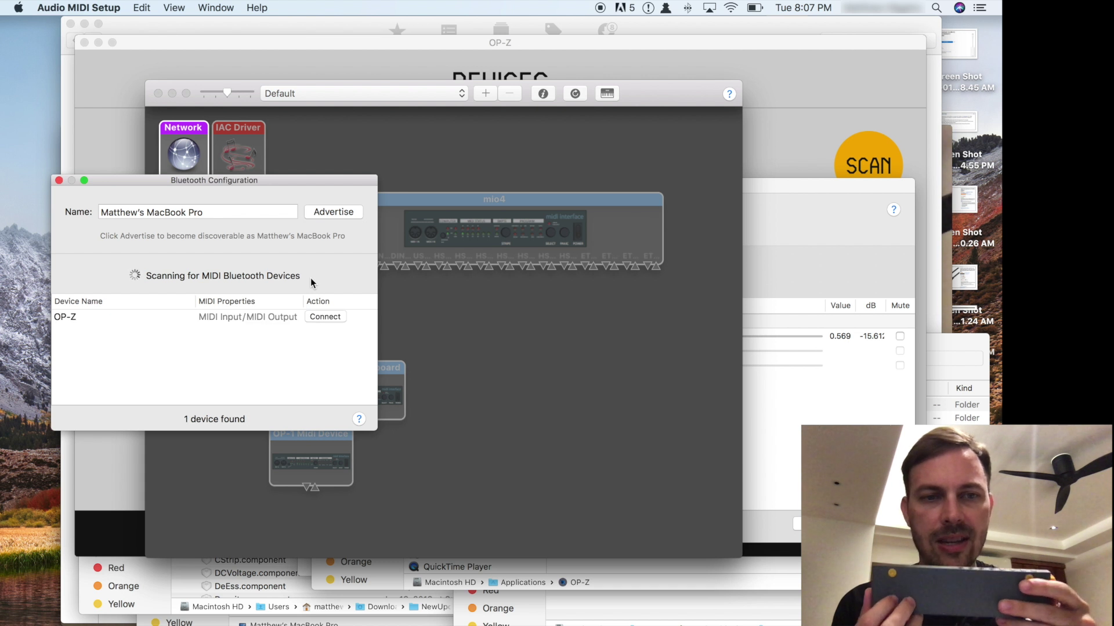
pyautogui.click(244, 318)
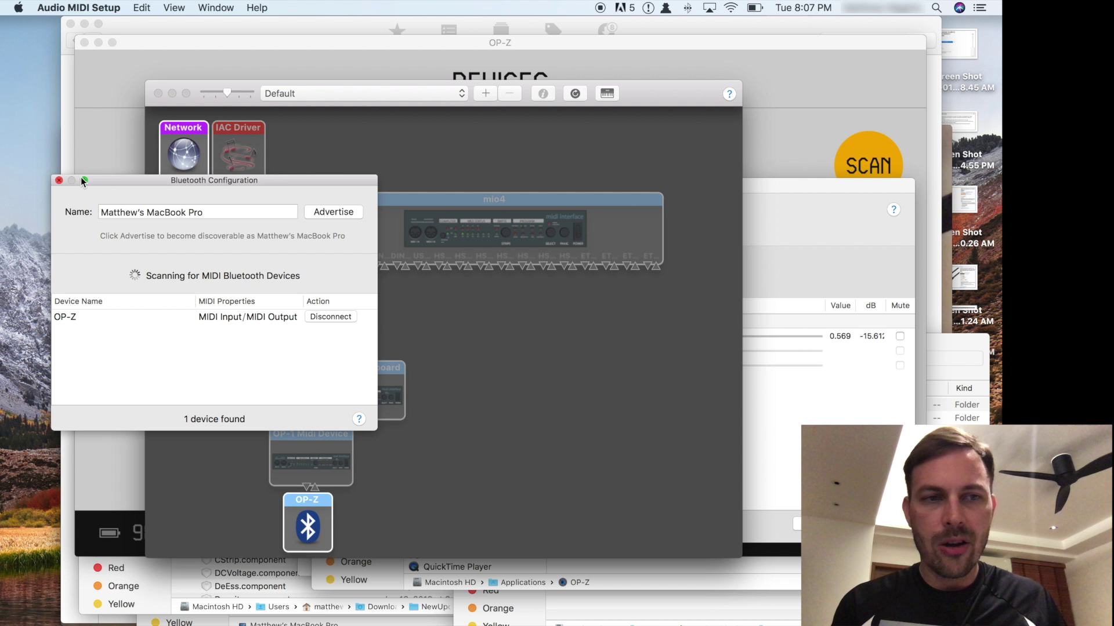
pyautogui.click(59, 181)
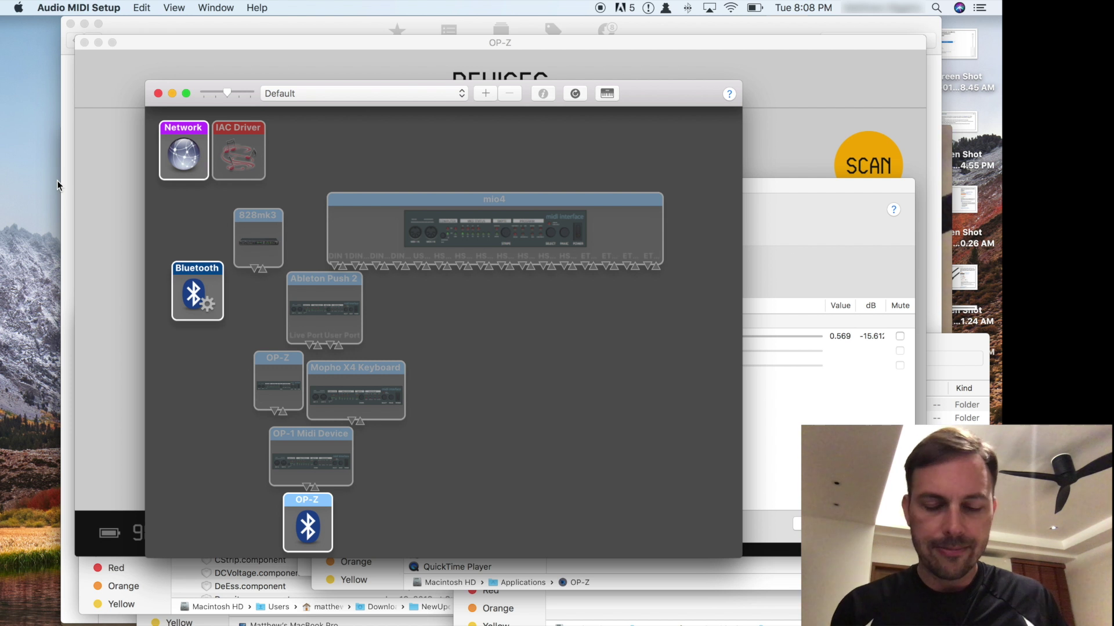
pyautogui.click(308, 534)
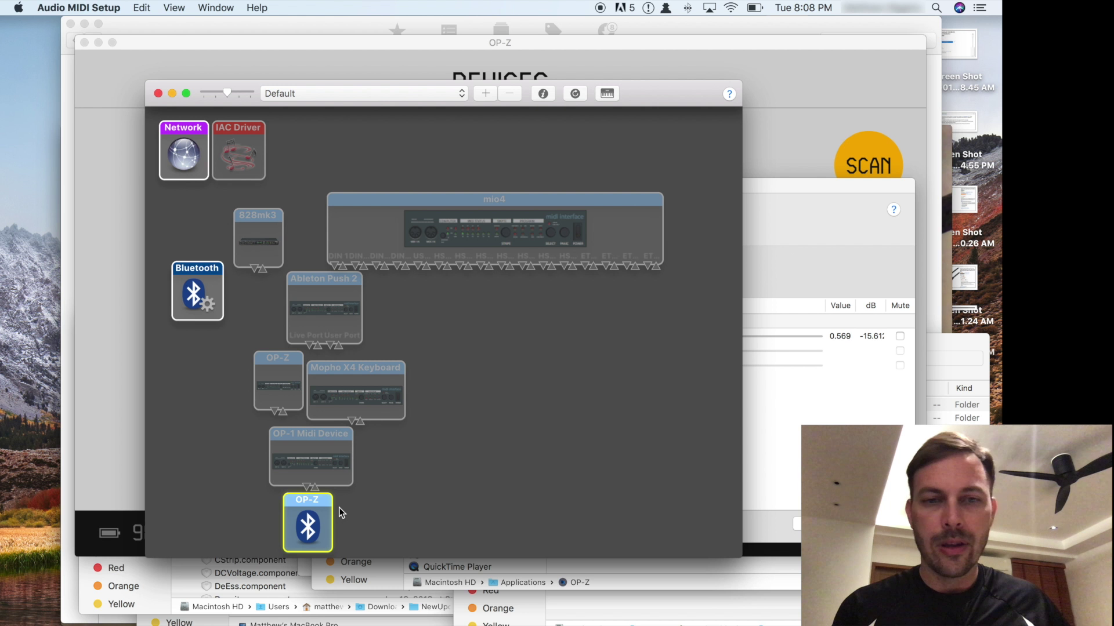
pyautogui.press('super+Tab')
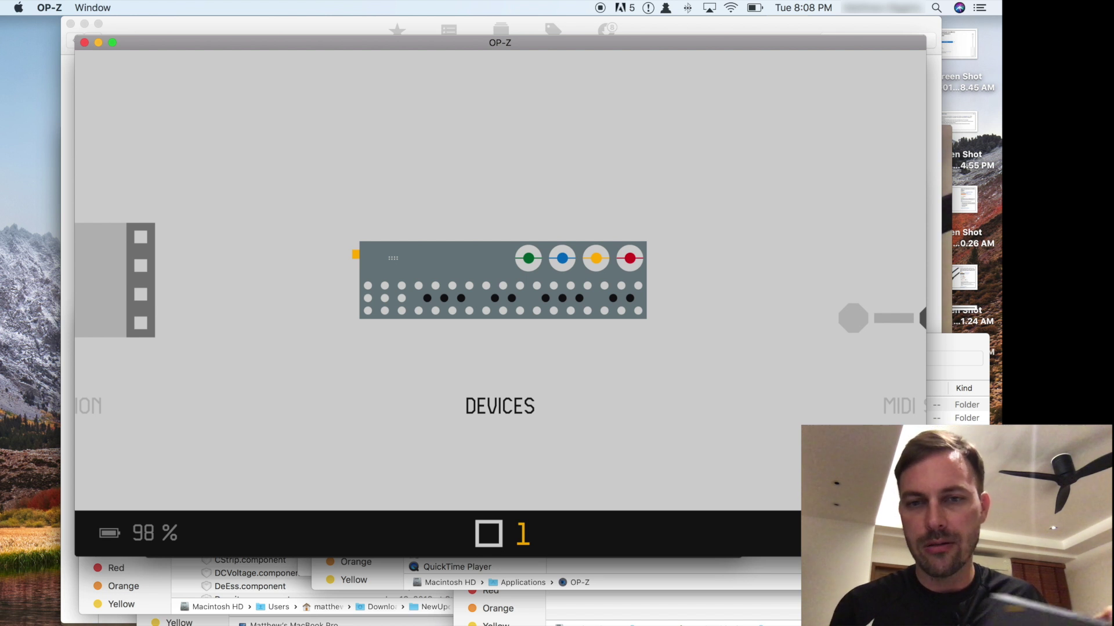
# Step: Review the MIDI SETUP page (channel 16, MIDI out, clock out) and close it
pyautogui.hscroll(3, 510, 256)
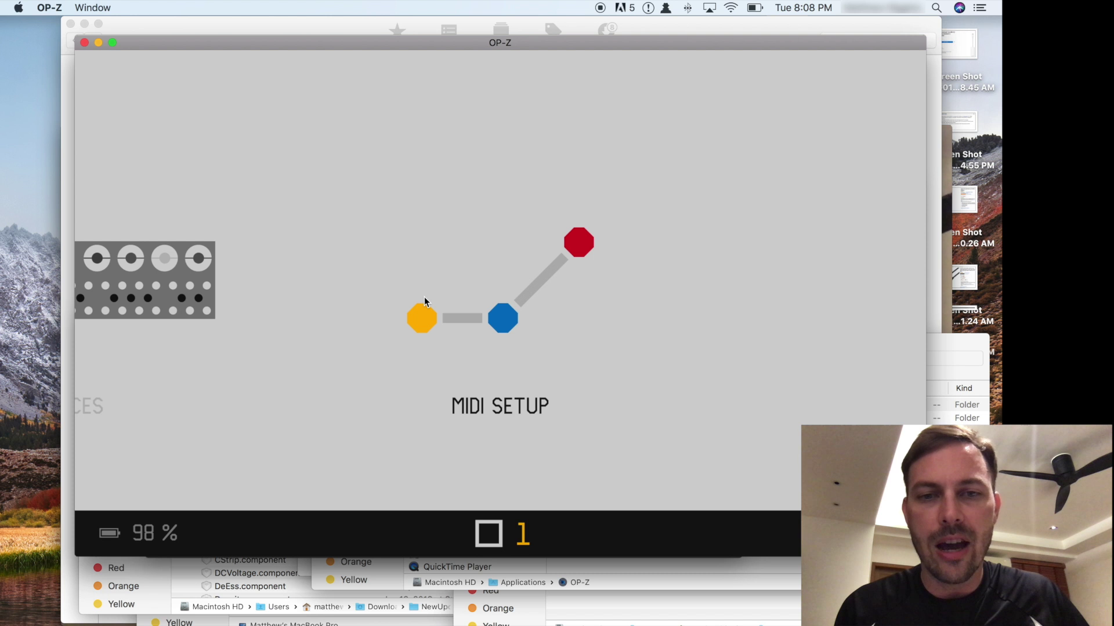
pyautogui.moveTo(423, 300)
pyautogui.mouseDown()
pyautogui.moveTo(674, 301)
pyautogui.moveTo(398, 298)
pyautogui.mouseUp()
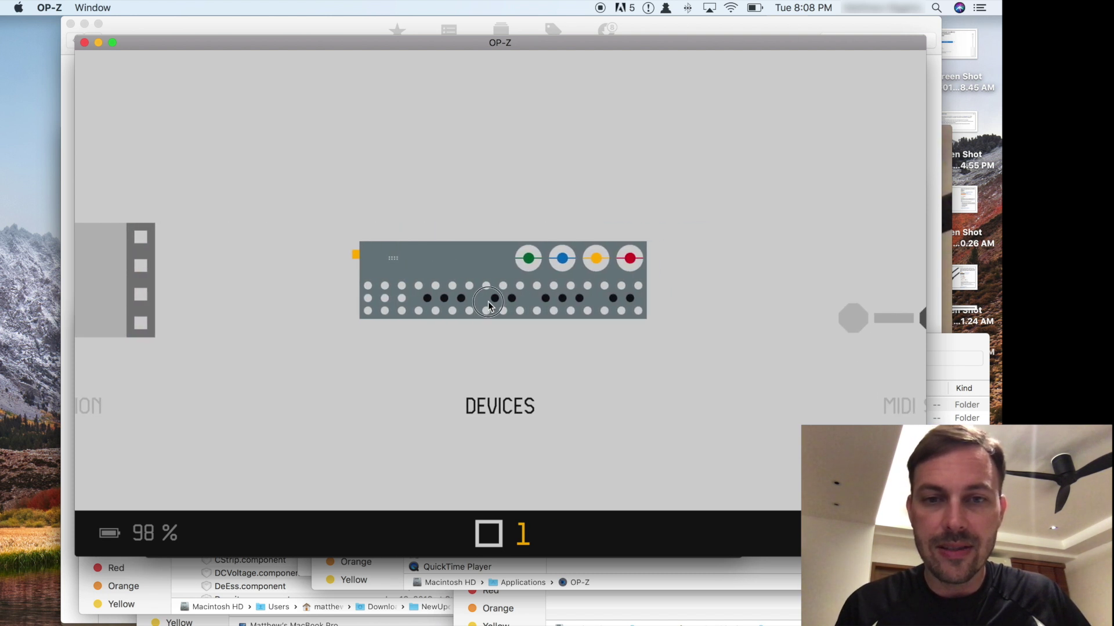
pyautogui.moveTo(488, 306); pyautogui.dragTo(311, 307)
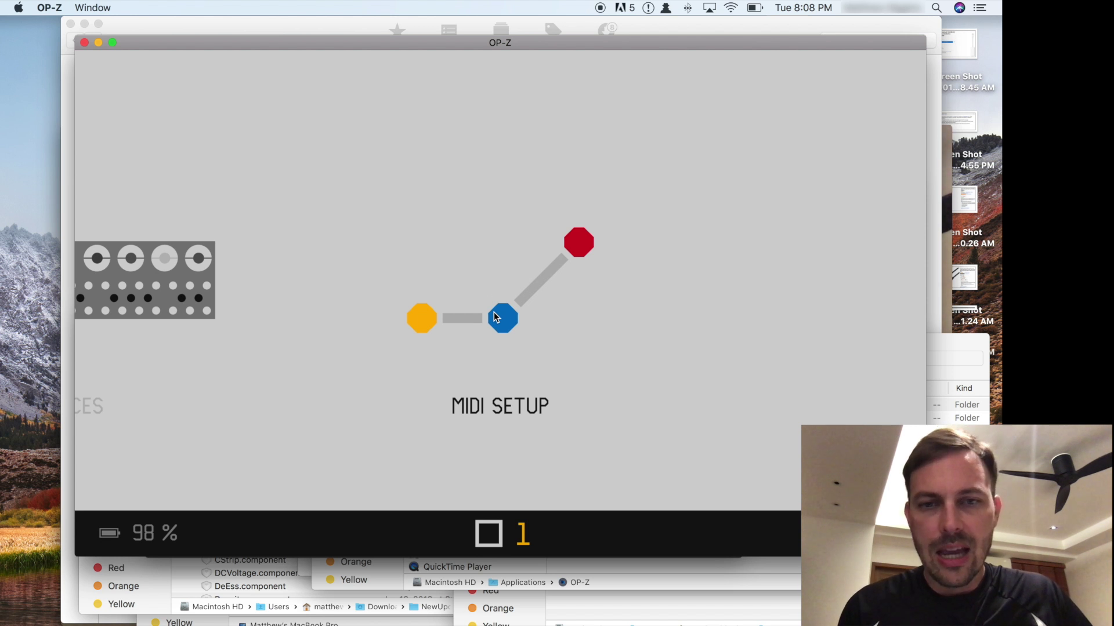
pyautogui.click(496, 316)
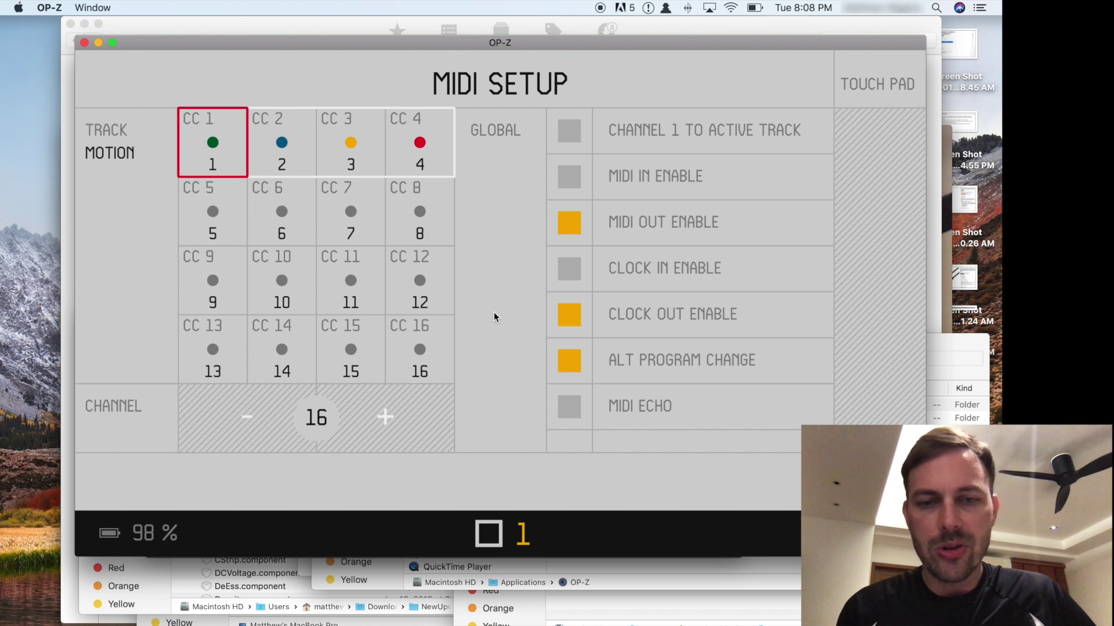
pyautogui.press('Escape')
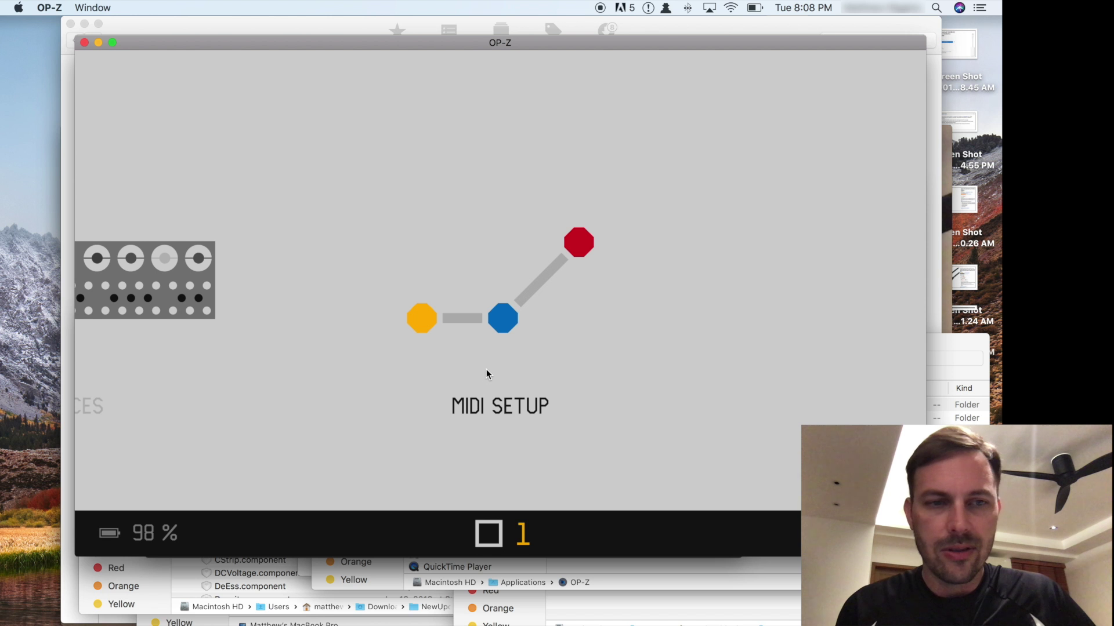
# Step: Open the MOTION view playing the DECOTORA EP1 scene and move the window up
pyautogui.moveTo(183, 293); pyautogui.dragTo(632, 283)
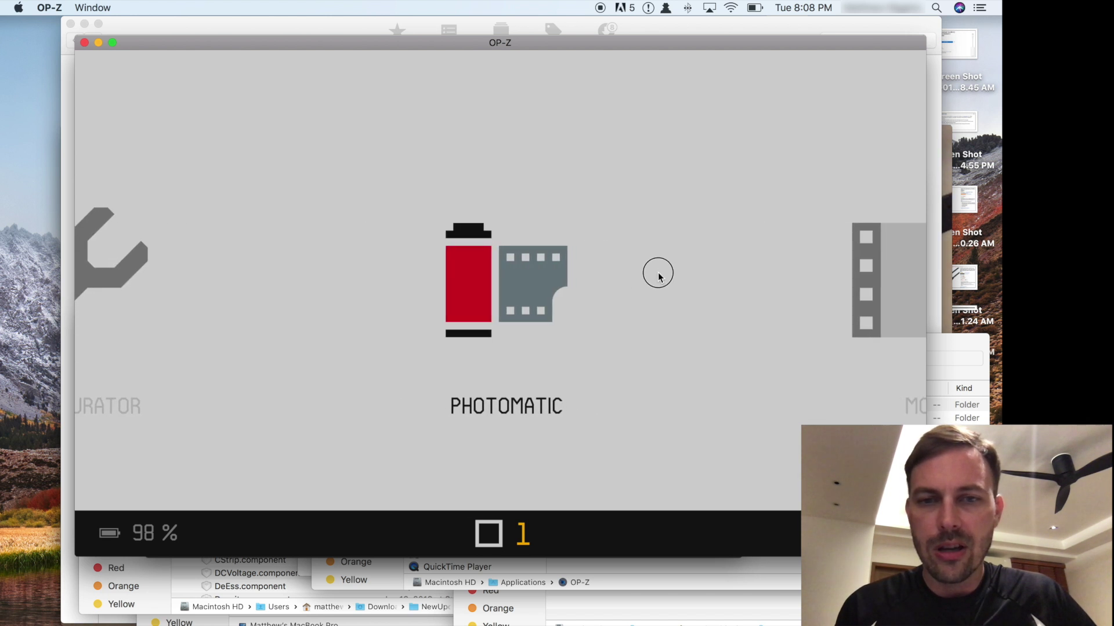
pyautogui.press('Return')
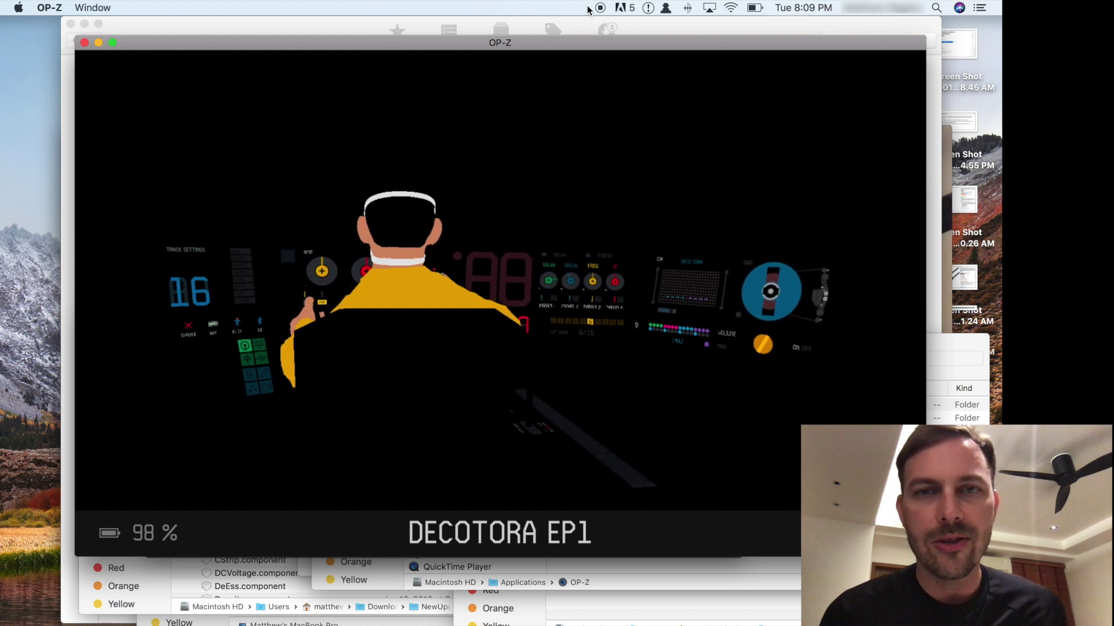
pyautogui.moveTo(546, 41); pyautogui.dragTo(532, 21)
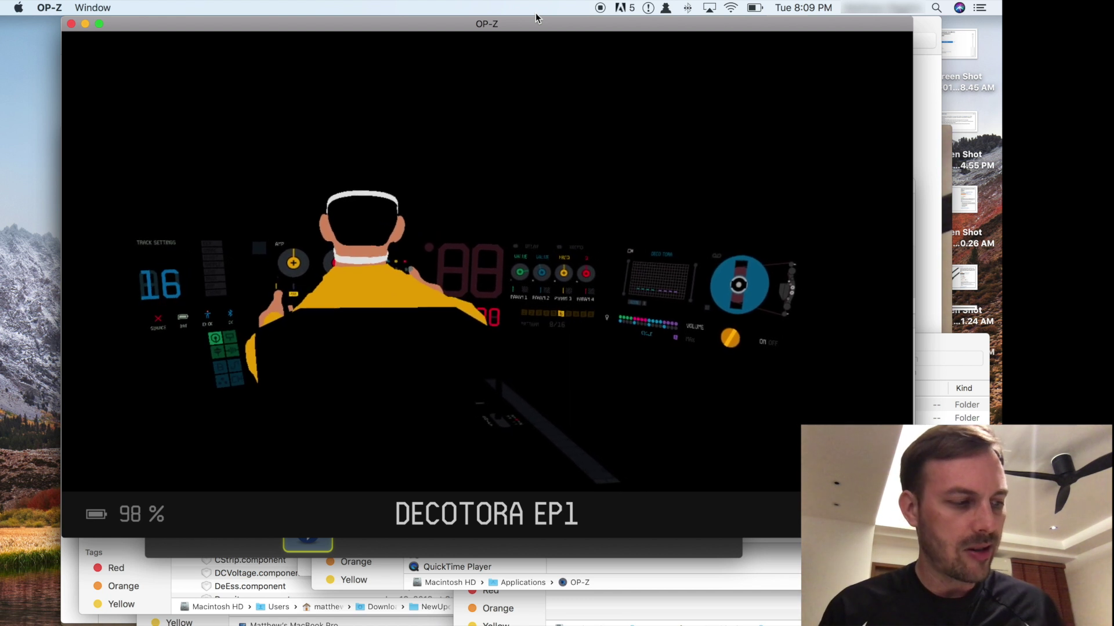
pyautogui.press('super+Tab')
# Step: Scroll the OP-Z App Store product page down and back up
pyautogui.press('super+Tab')
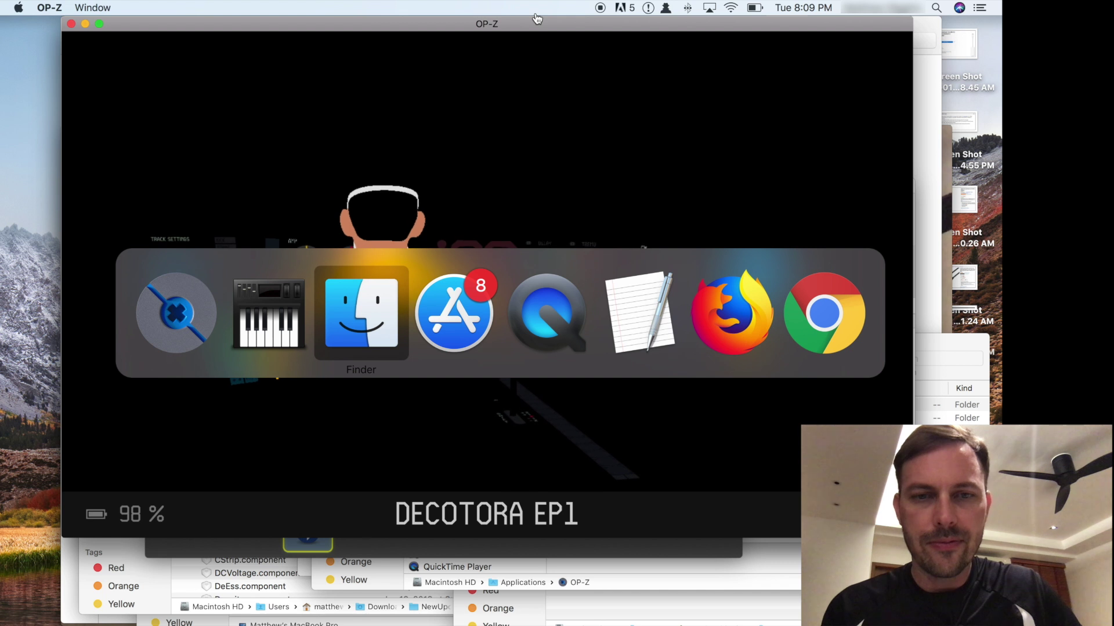
pyautogui.press('super+Tab')
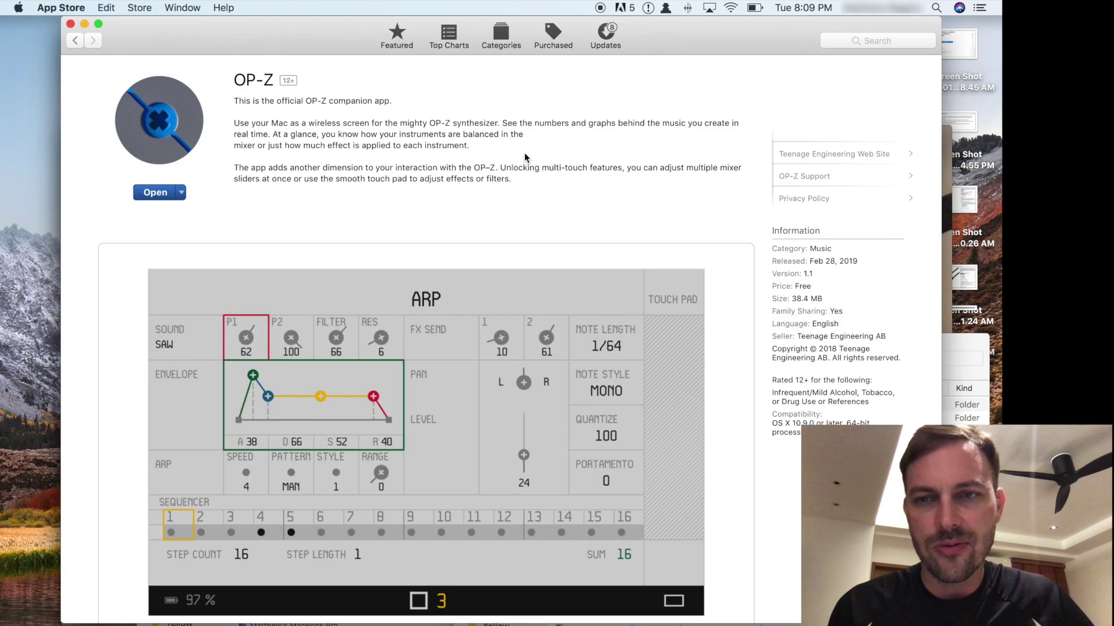
pyautogui.scroll(-5, 524, 154)
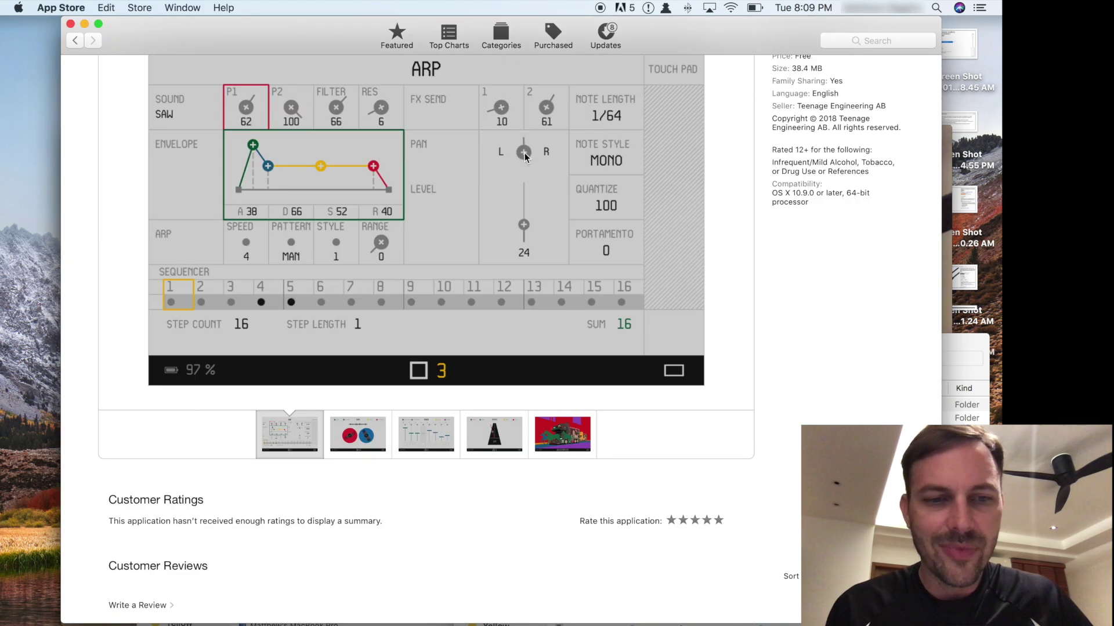
pyautogui.scroll(-3, 523, 152)
pyautogui.scroll(5, 523, 150)
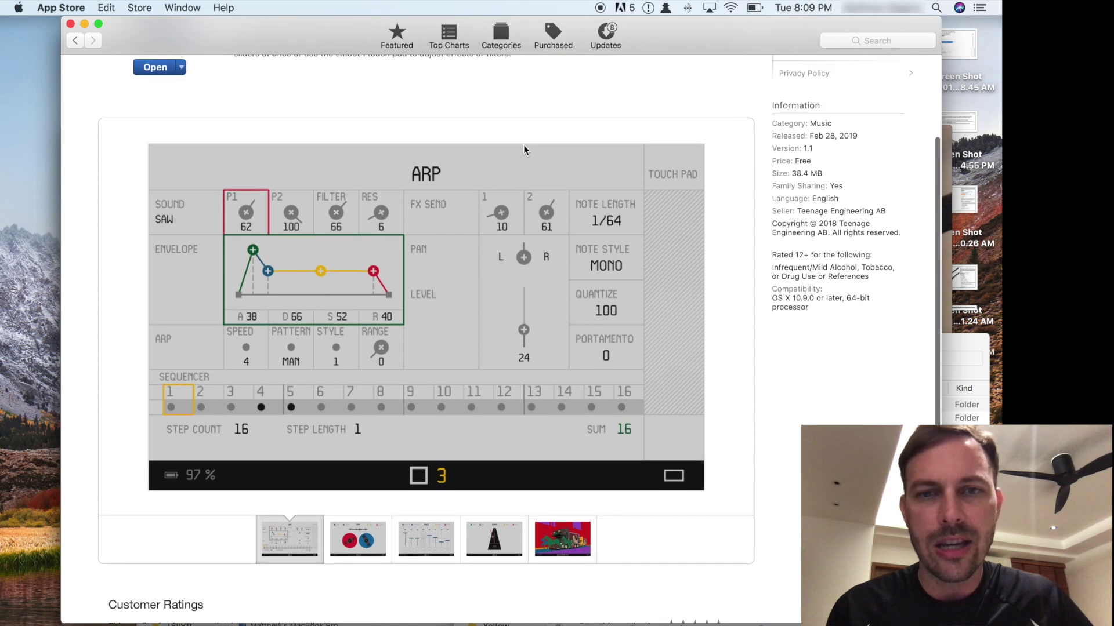
pyautogui.scroll(3, 524, 150)
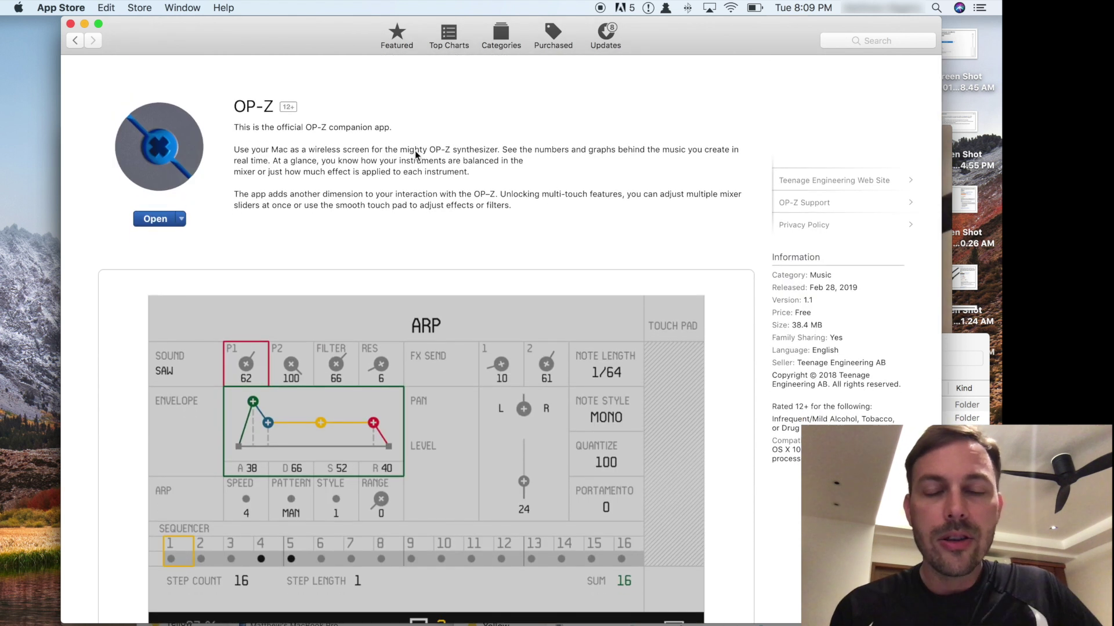